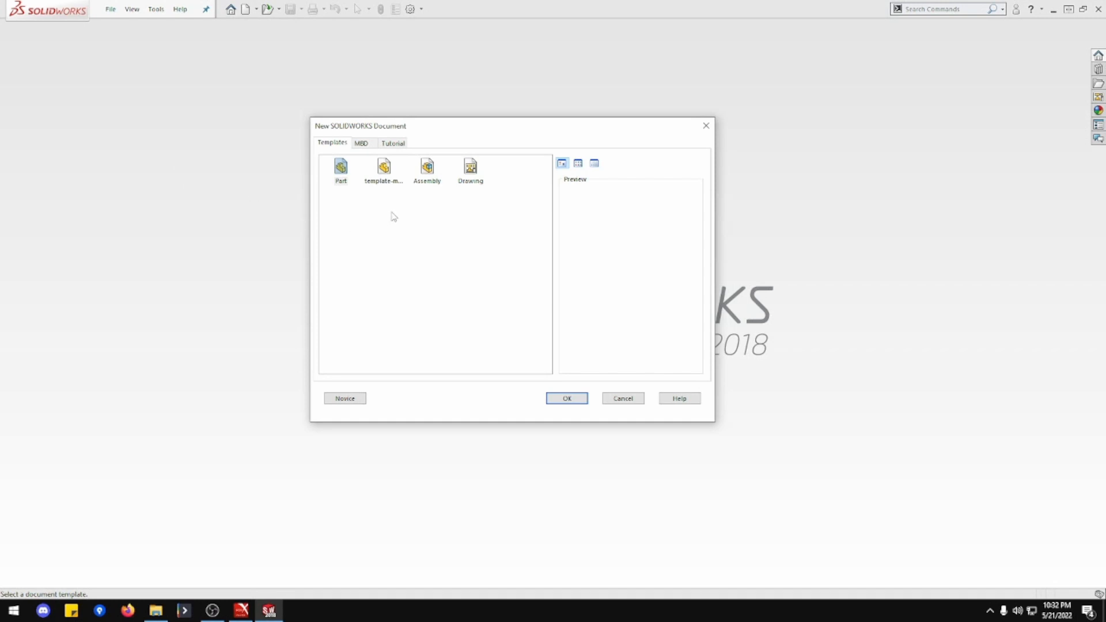
Create a part from the custom part template and sketch an origin-centred circle about 45 mm in diameter on the Top Plane
{"action": "double_click", "coordinate": [385, 173]}
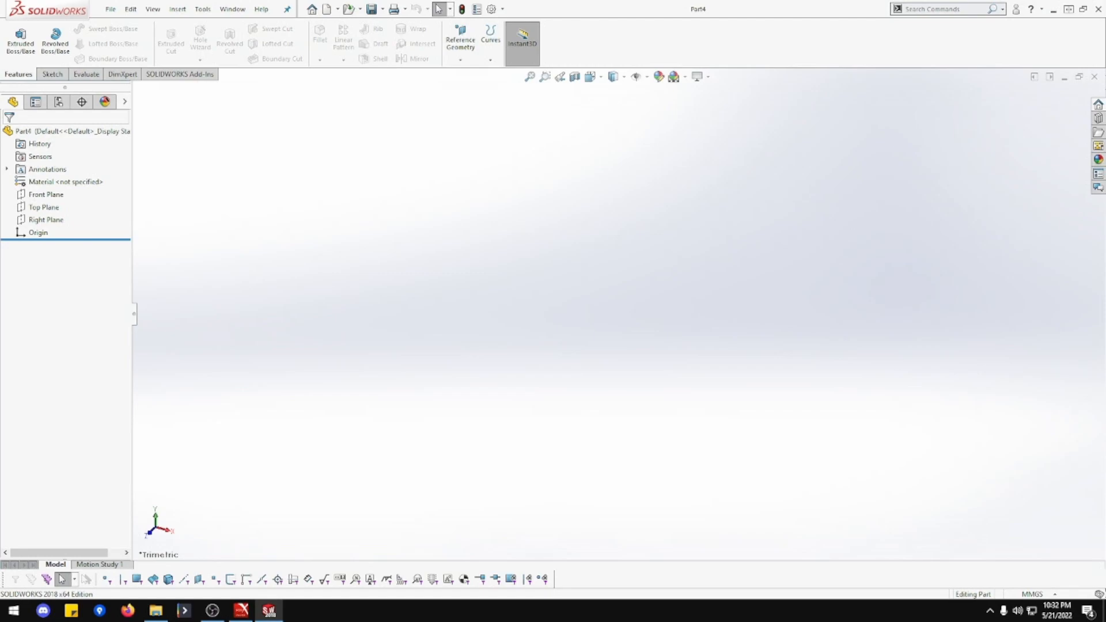
{"action": "left_click", "coordinate": [45, 208]}
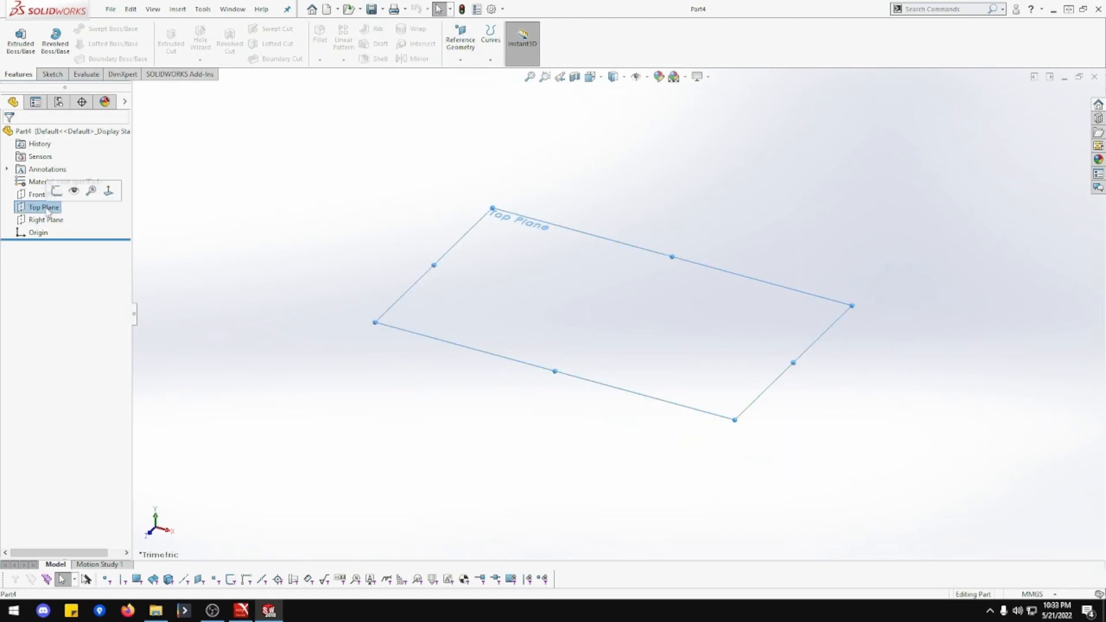
{"action": "left_click", "coordinate": [56, 191]}
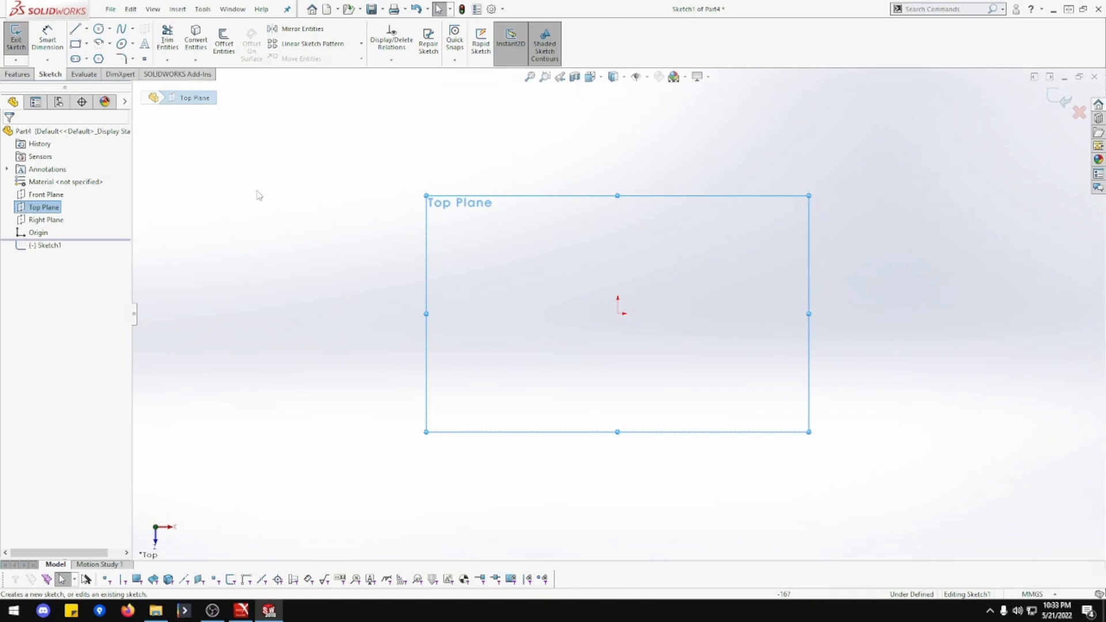
{"action": "left_click", "coordinate": [98, 30]}
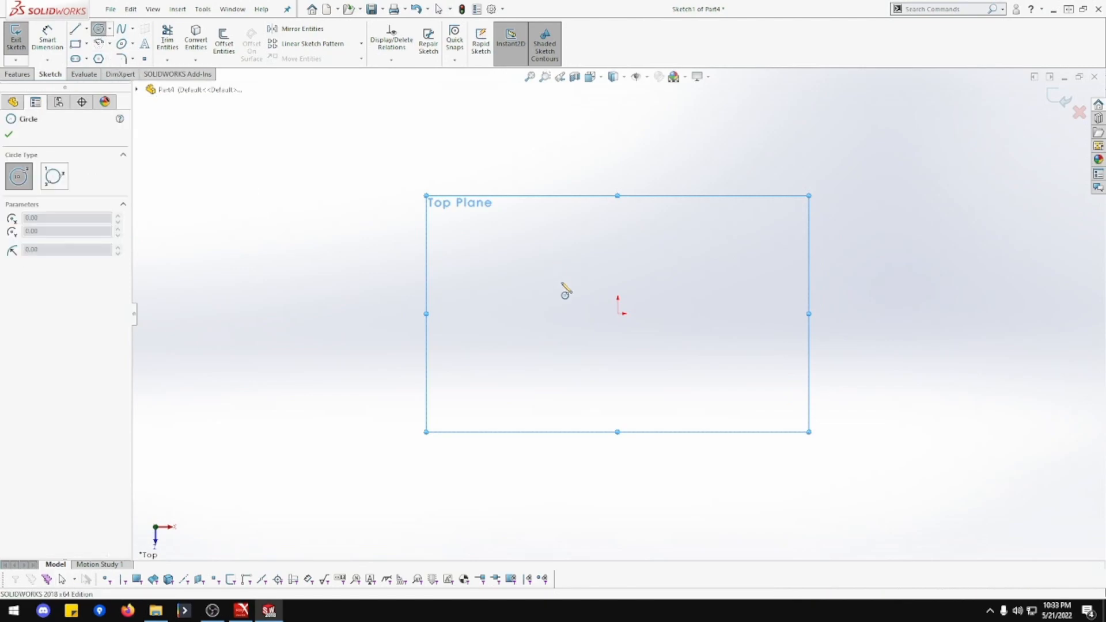
{"action": "left_click", "coordinate": [617, 314]}
{"action": "left_click", "coordinate": [652, 351]}
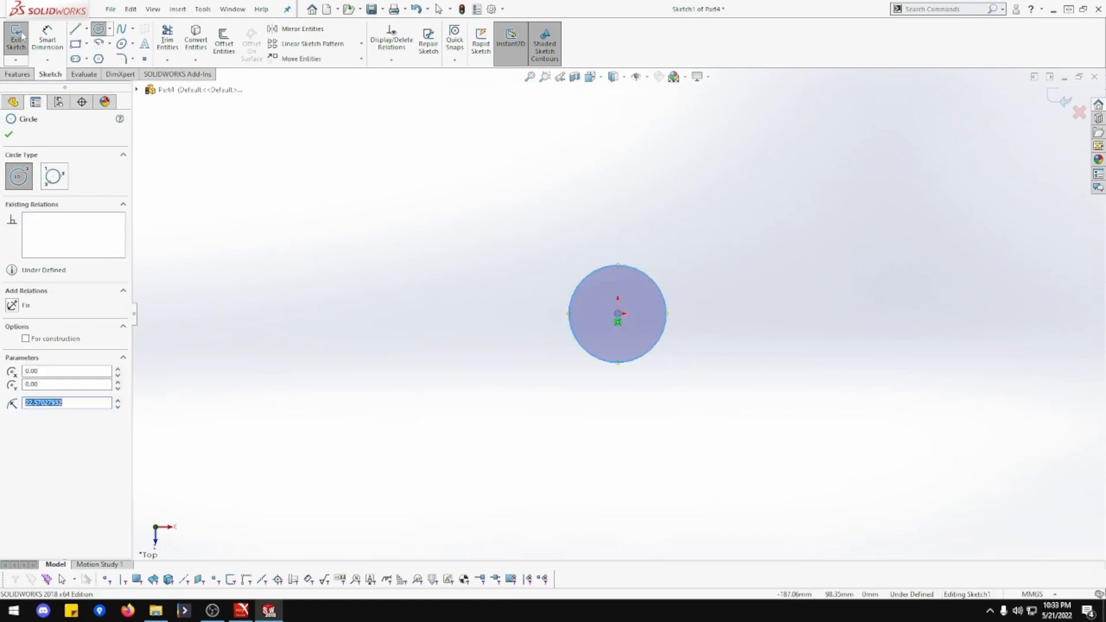
Dimension the circle's diameter and set it to 5 mm
{"action": "left_click", "coordinate": [47, 39]}
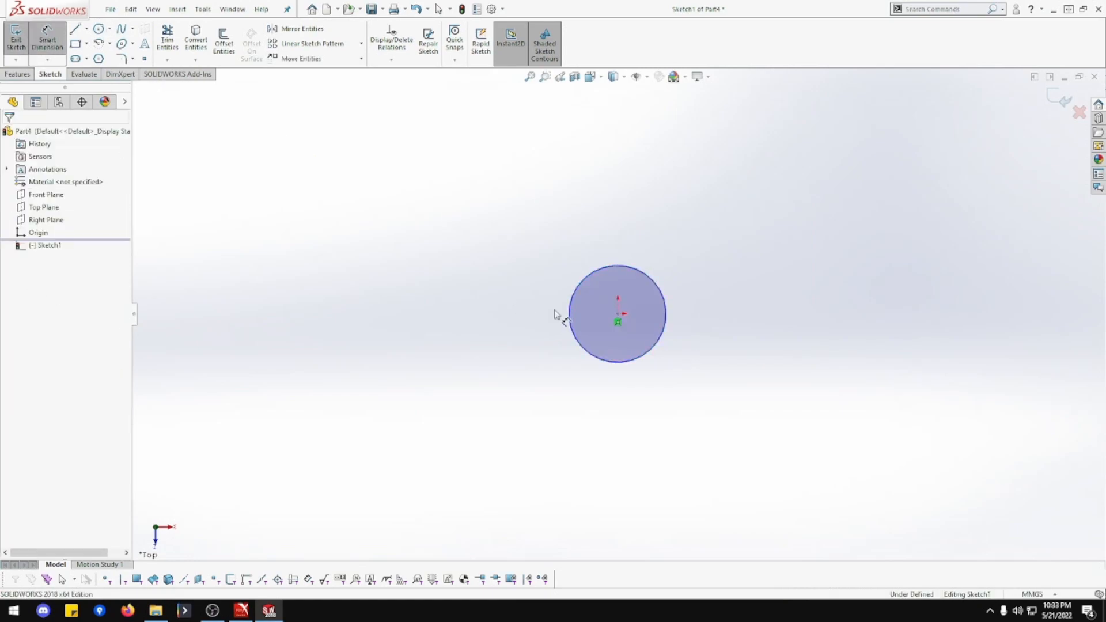
{"action": "left_click", "coordinate": [570, 318]}
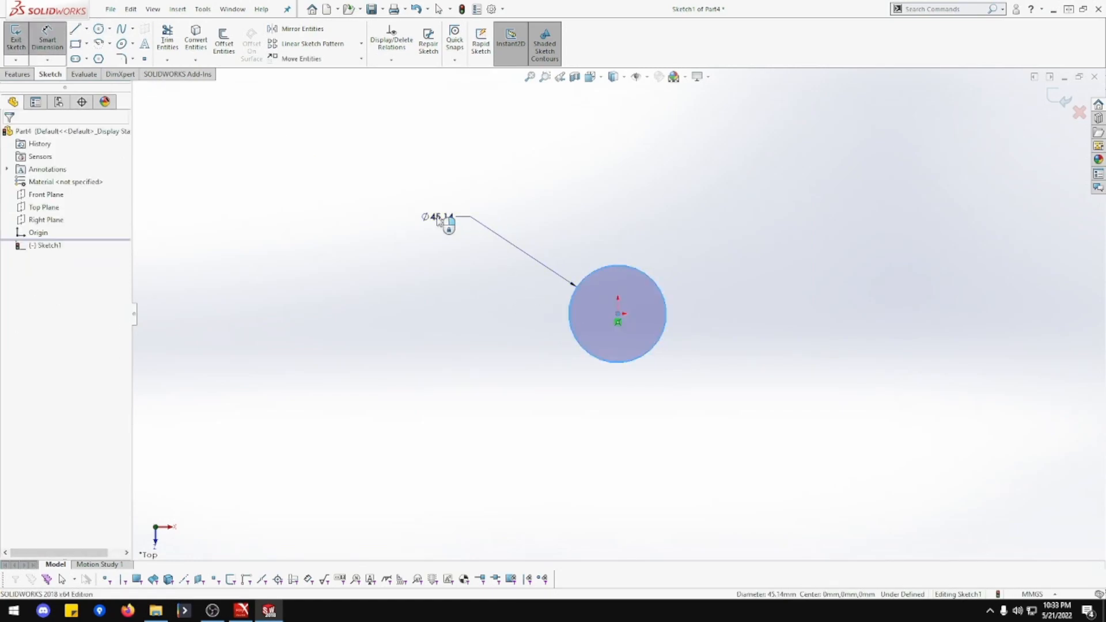
{"action": "left_click", "coordinate": [444, 223]}
{"action": "type", "text": "5"}
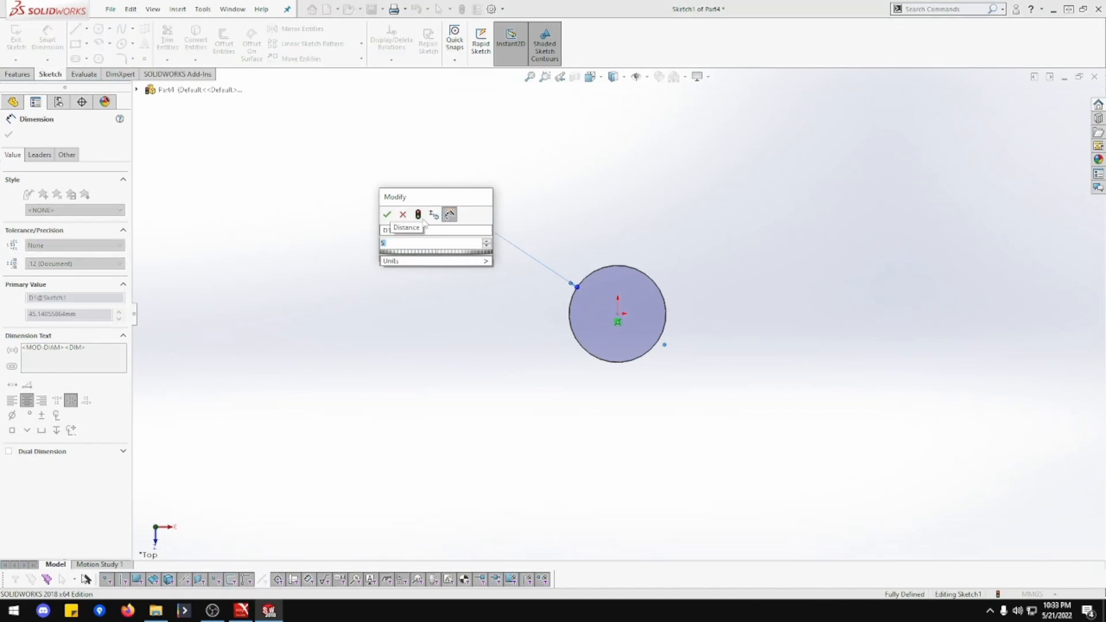
{"action": "left_click", "coordinate": [388, 214]}
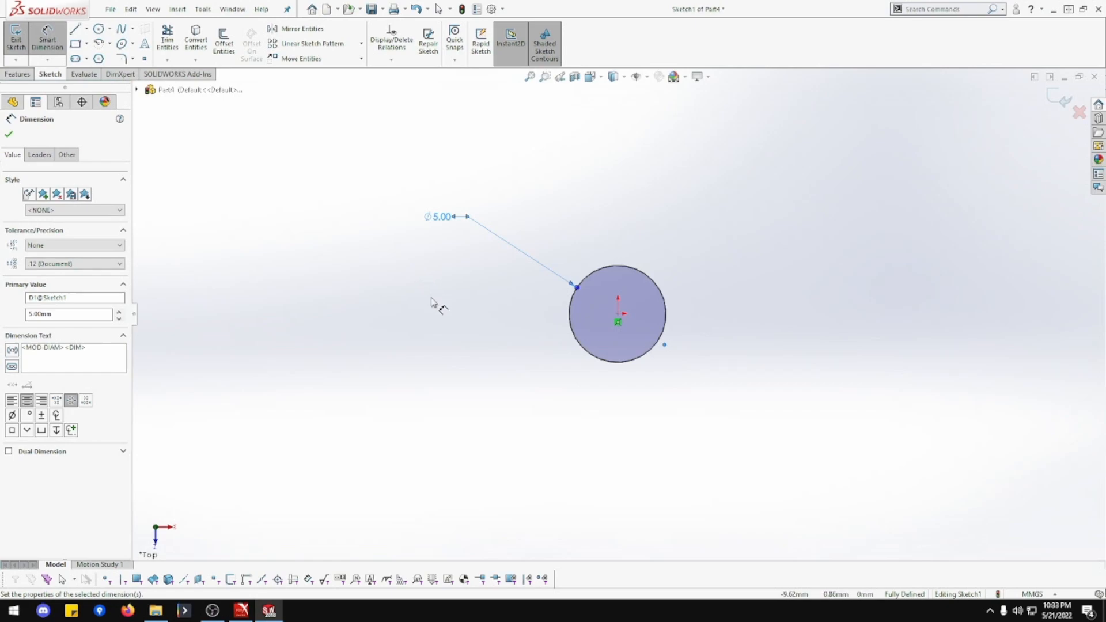
Extrude the circle 132 mm as a boss with the Mid Plane end condition
{"action": "left_click", "coordinate": [18, 74]}
{"action": "left_click", "coordinate": [20, 41]}
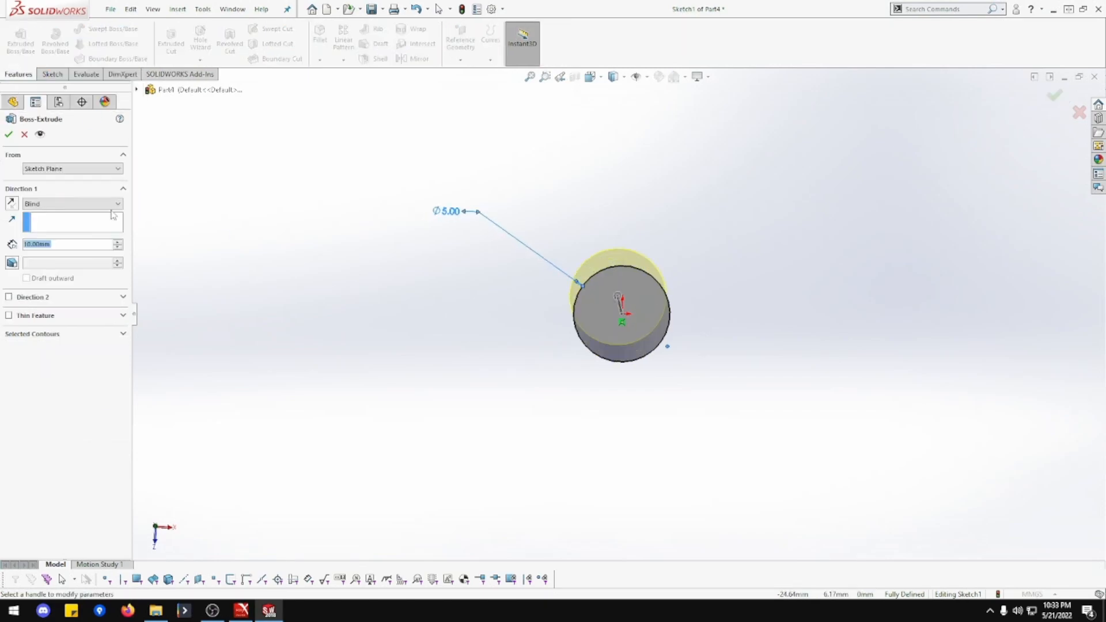
{"action": "left_click", "coordinate": [107, 207]}
{"action": "left_click", "coordinate": [101, 245]}
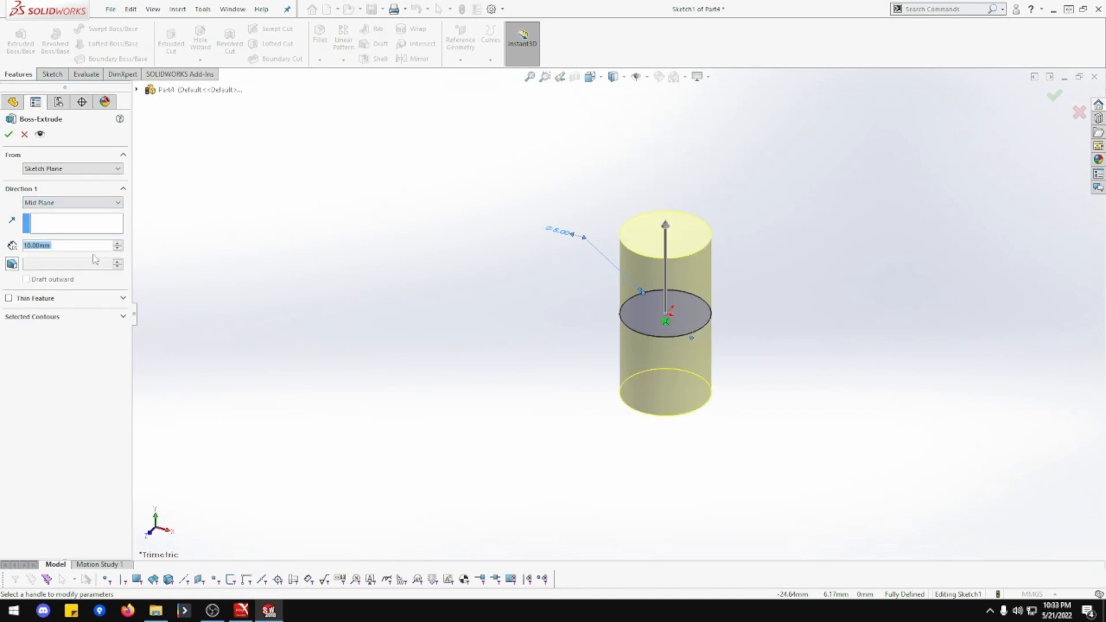
{"action": "type", "text": "132"}
{"action": "key", "text": "Return"}
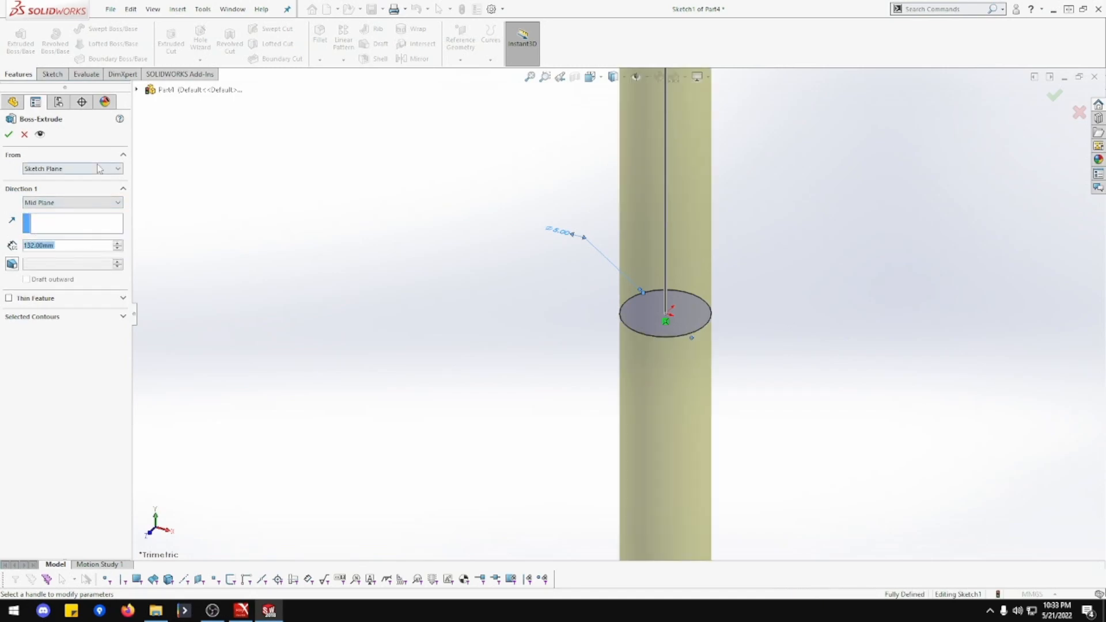
{"action": "left_click", "coordinate": [9, 134]}
{"action": "scroll", "coordinate": [620, 309], "scroll_direction": "up", "scroll_amount": 3}
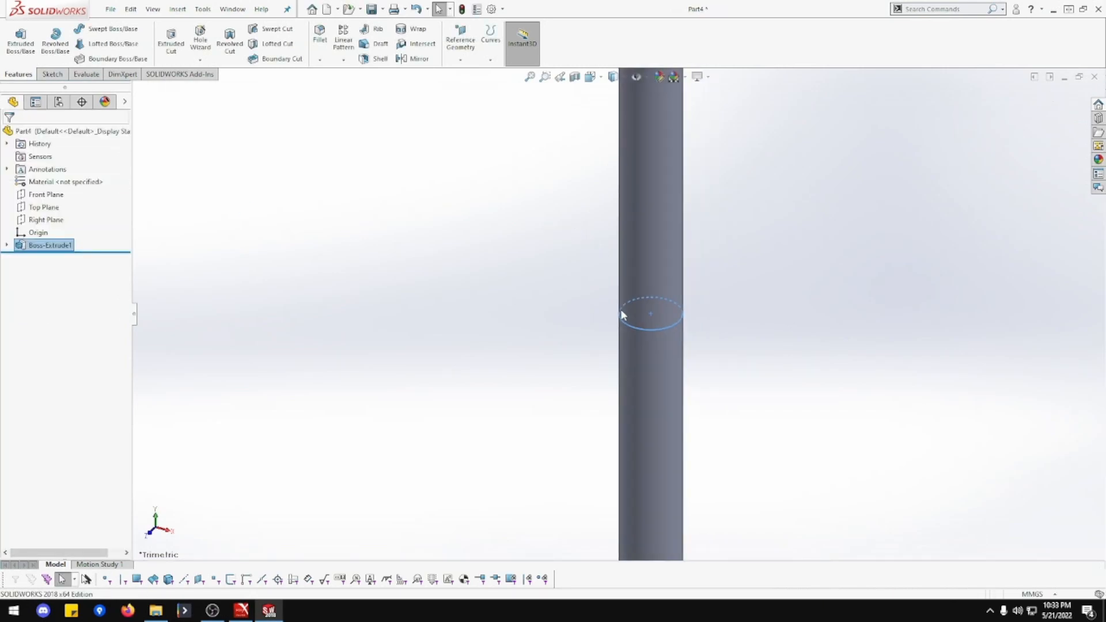
{"action": "scroll", "coordinate": [620, 309], "scroll_direction": "up", "scroll_amount": 3}
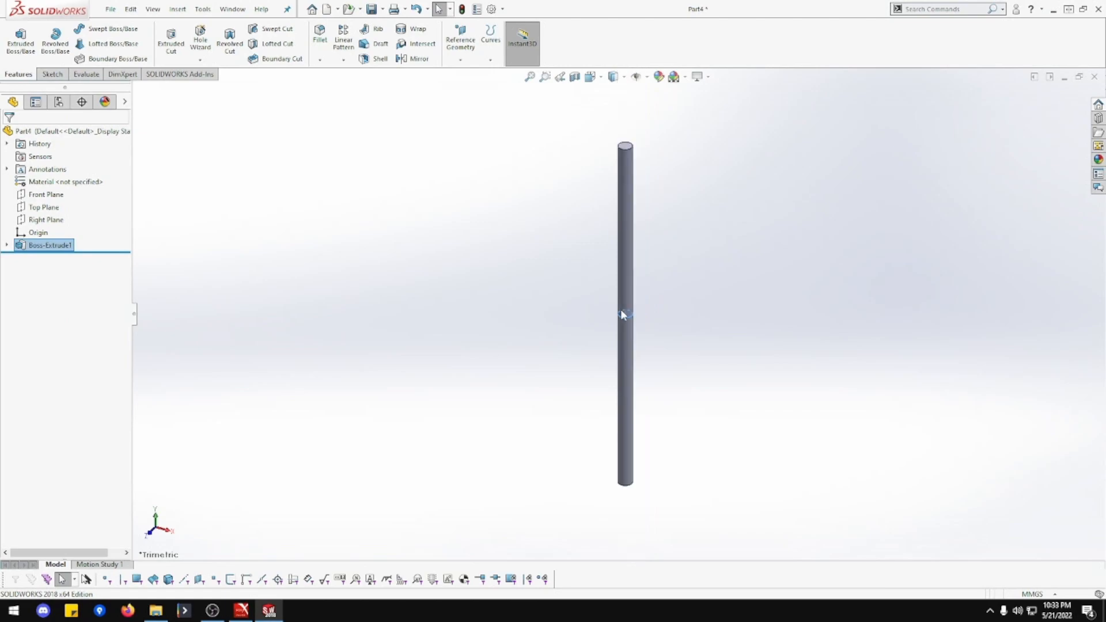
{"action": "left_click", "coordinate": [674, 218]}
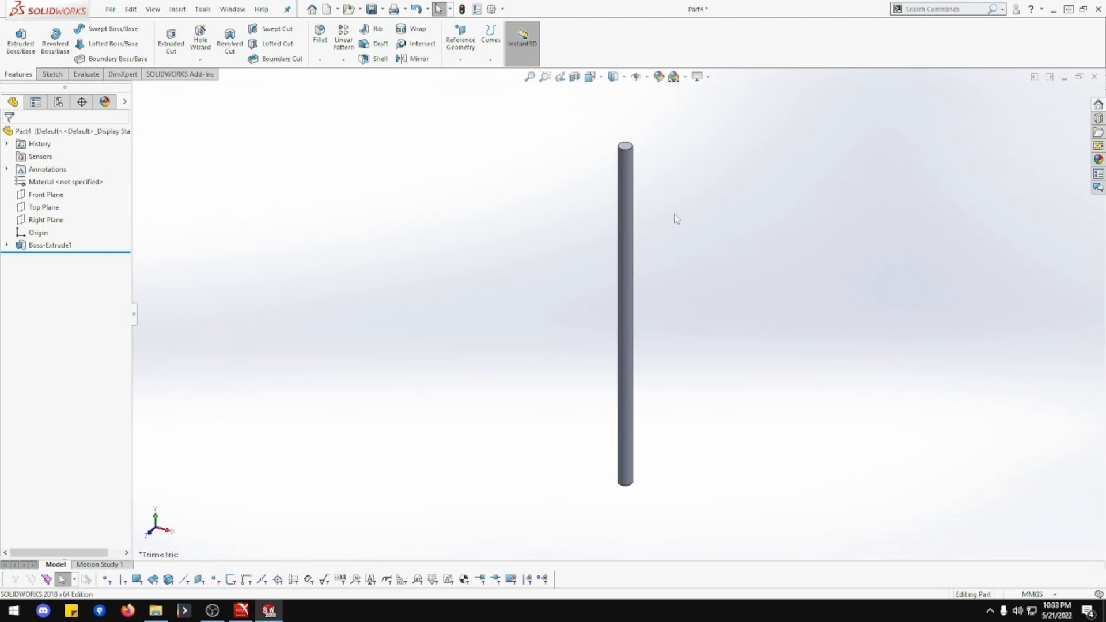
Cut an M5x0.8 Metric Die thread with a blind depth of 17 mm from the rod's upper end edge
{"action": "scroll", "coordinate": [649, 151], "scroll_direction": "down", "scroll_amount": 3}
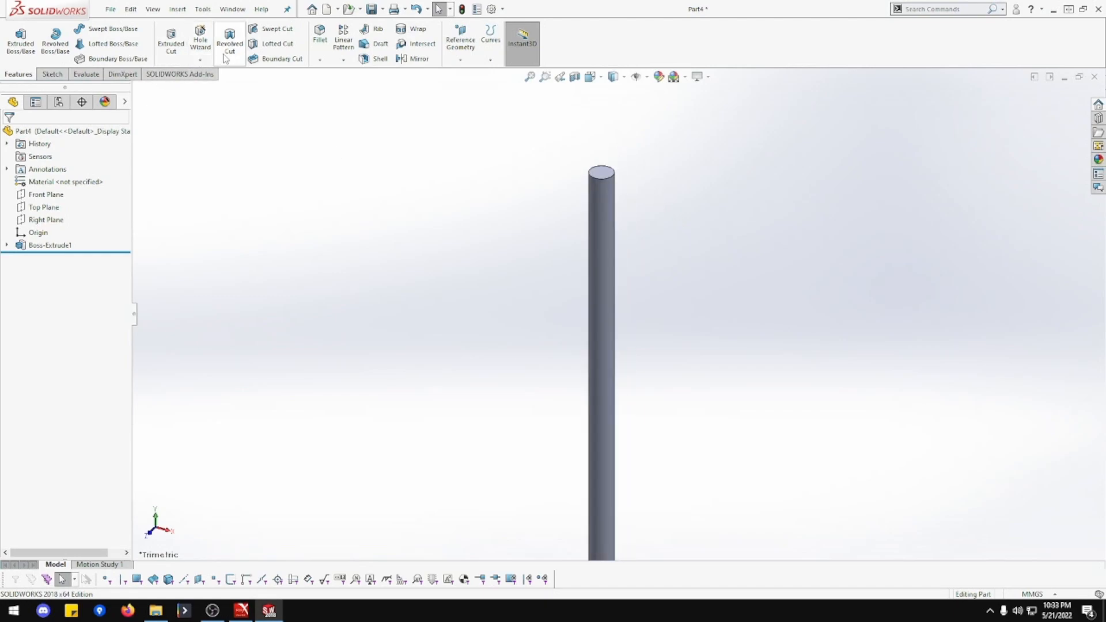
{"action": "left_click", "coordinate": [199, 60]}
{"action": "left_click", "coordinate": [221, 102]}
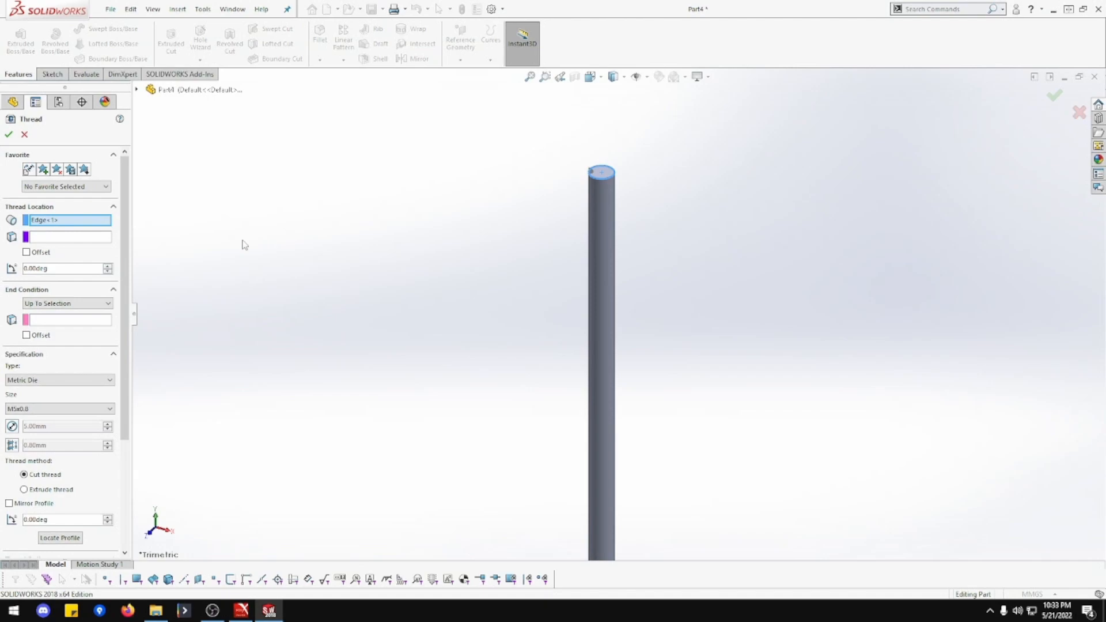
{"action": "left_click", "coordinate": [88, 305]}
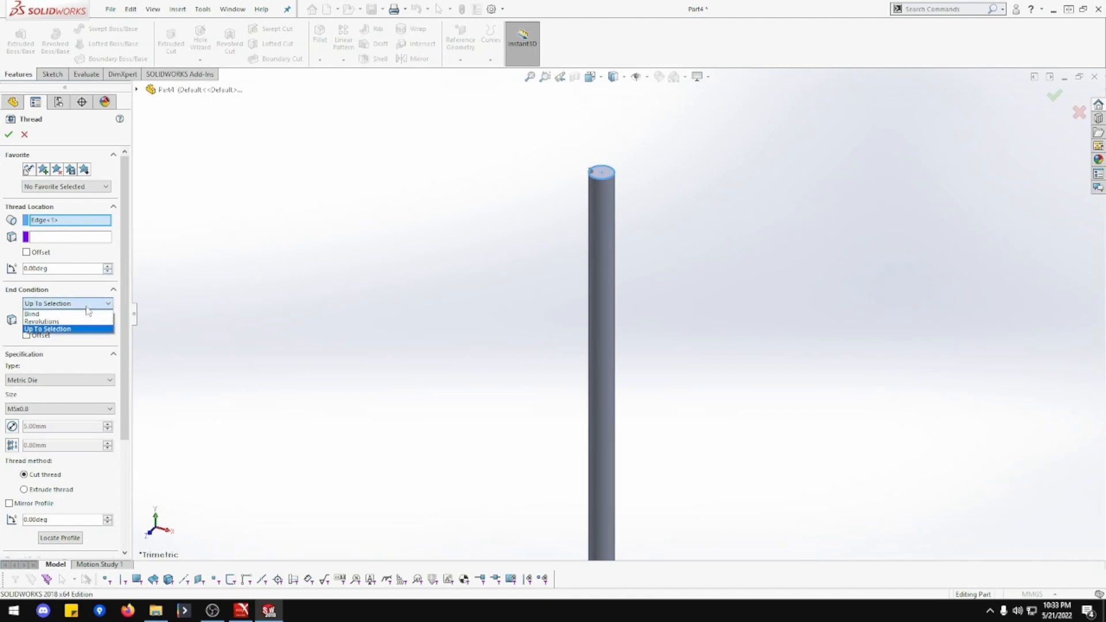
{"action": "left_click", "coordinate": [86, 315]}
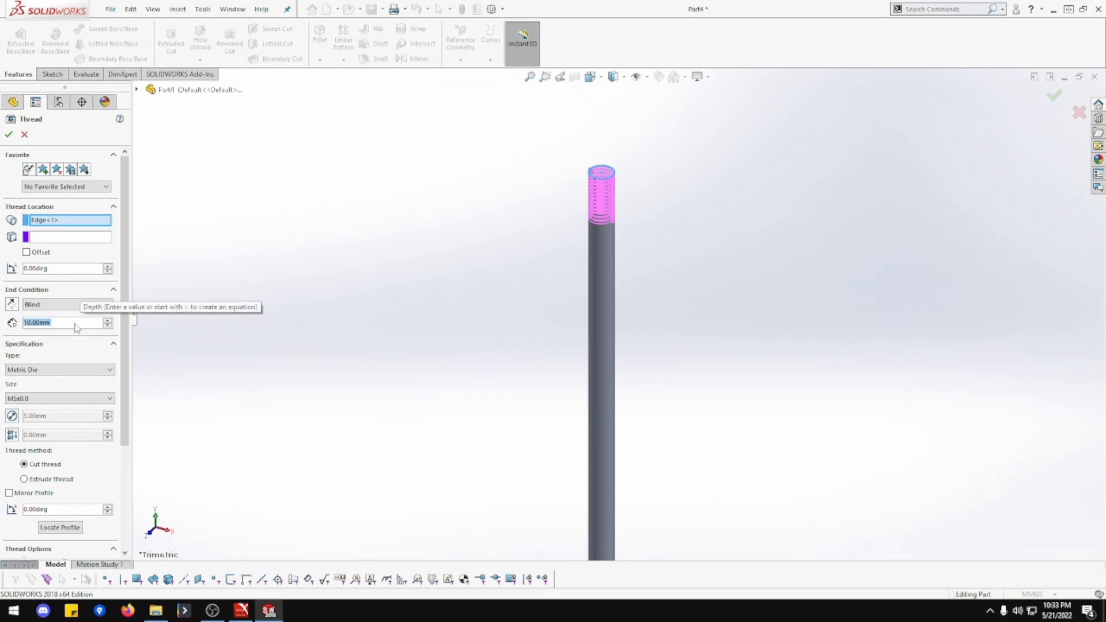
{"action": "type", "text": "17"}
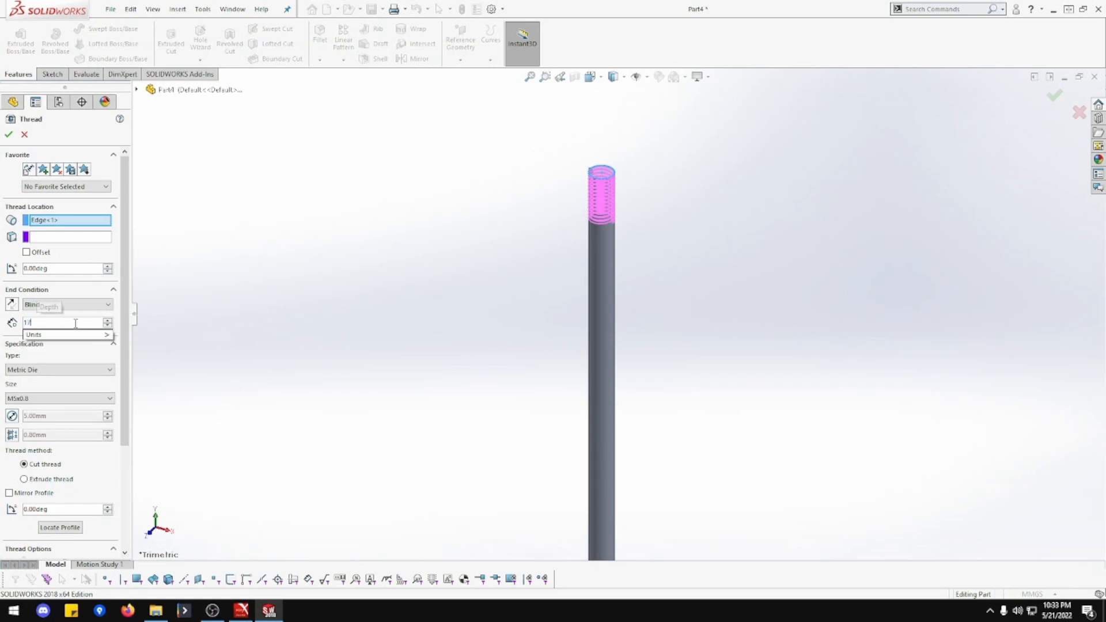
{"action": "key", "text": "Return"}
{"action": "left_click", "coordinate": [9, 134]}
Cut an M5x0.8 Metric Die thread with a blind depth of 30 mm from the rod's lower end edge
{"action": "middle_click_drag", "start_coordinate": [492, 309], "coordinate": [709, 412]}
{"action": "left_click", "coordinate": [200, 60]}
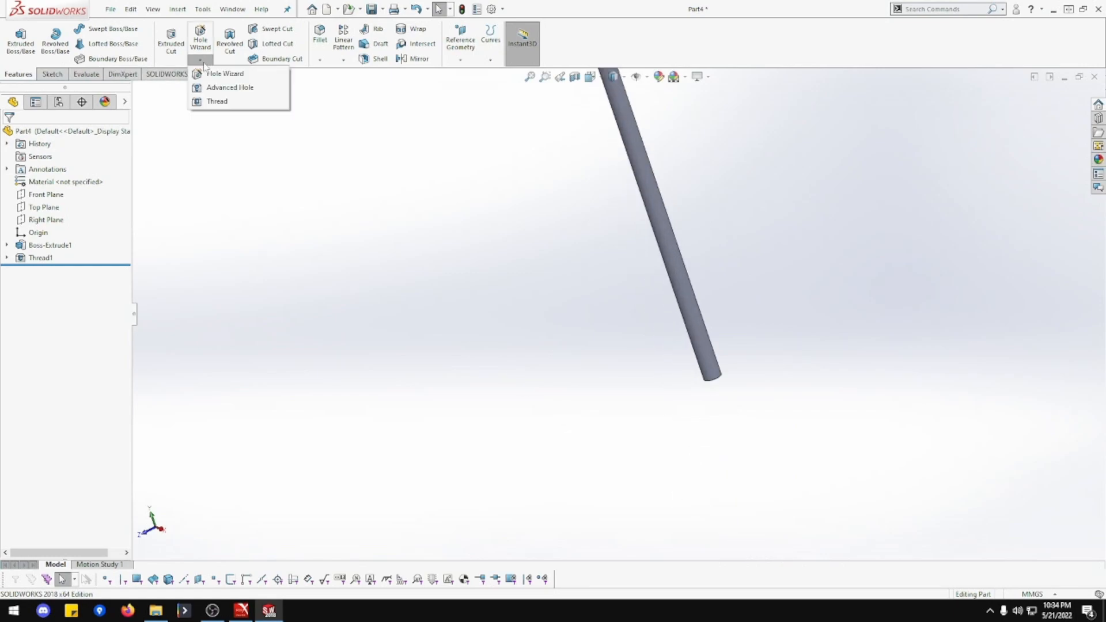
{"action": "left_click", "coordinate": [217, 102]}
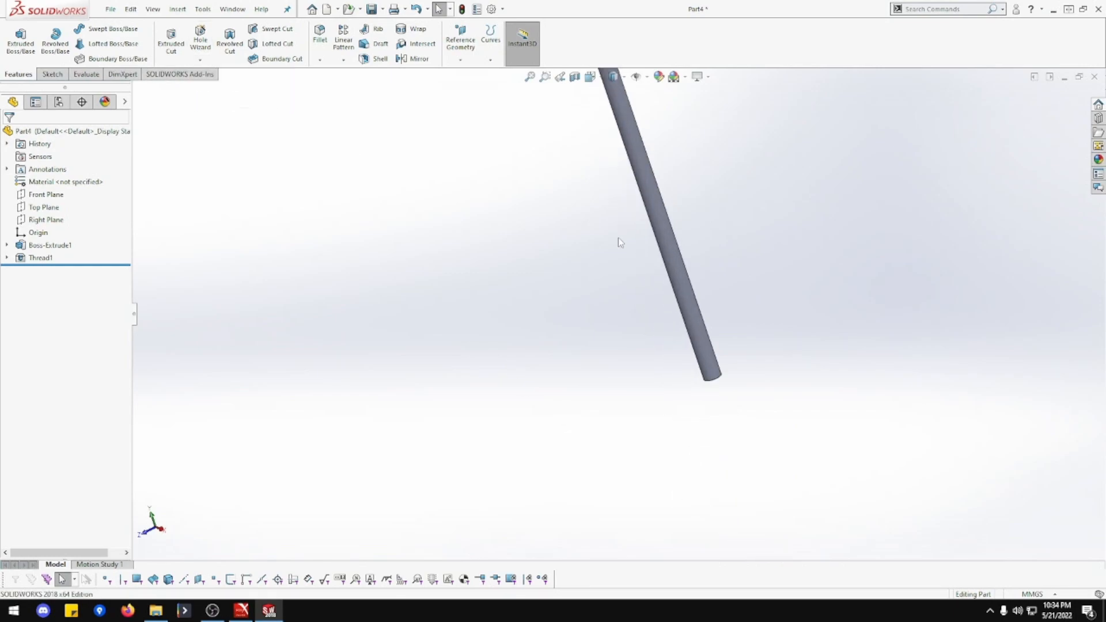
{"action": "left_click", "coordinate": [711, 378]}
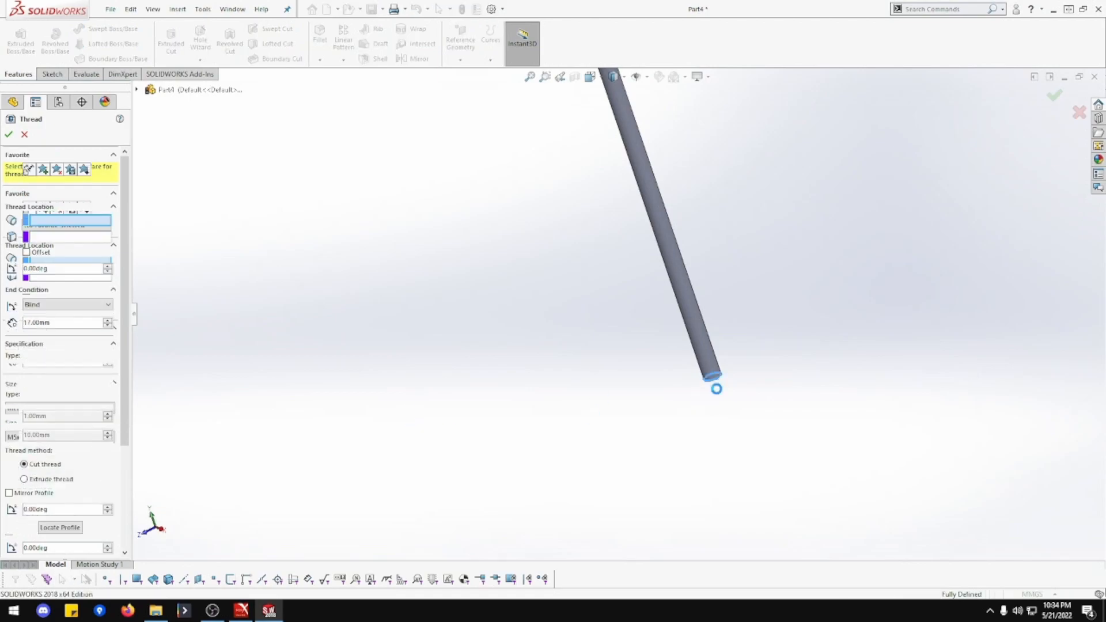
{"action": "left_click", "coordinate": [76, 324]}
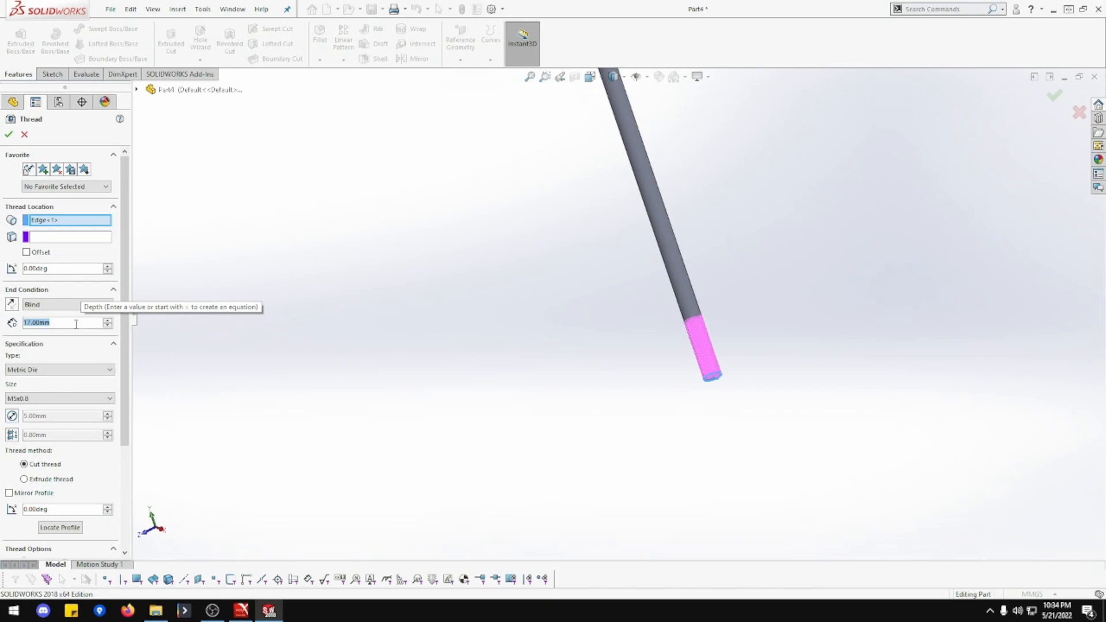
{"action": "type", "text": "30"}
{"action": "key", "text": "Return"}
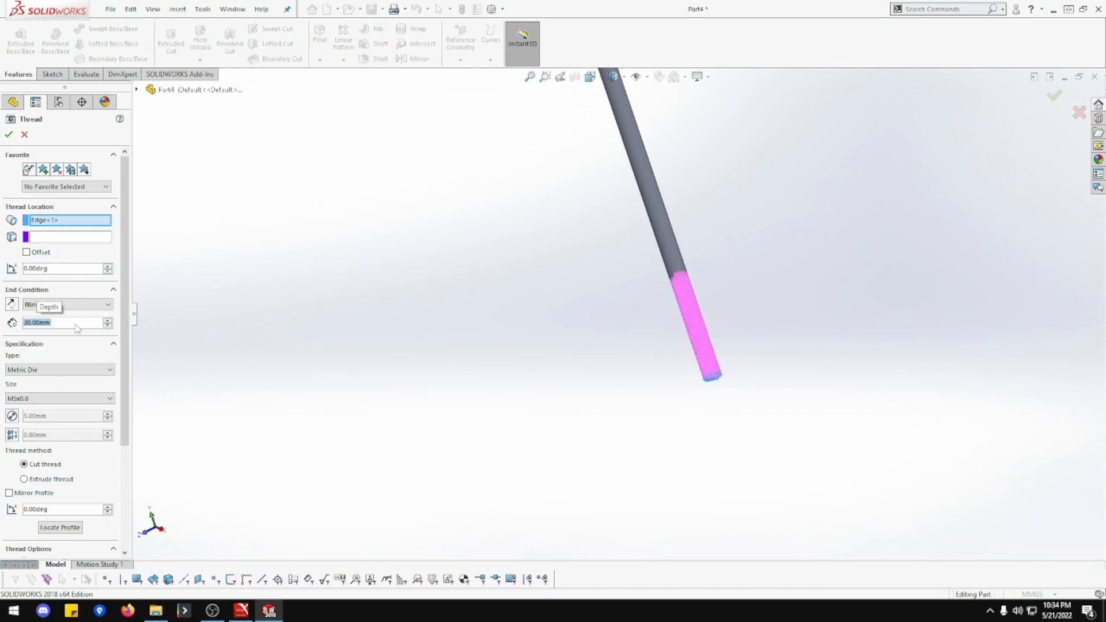
{"action": "left_click", "coordinate": [9, 135]}
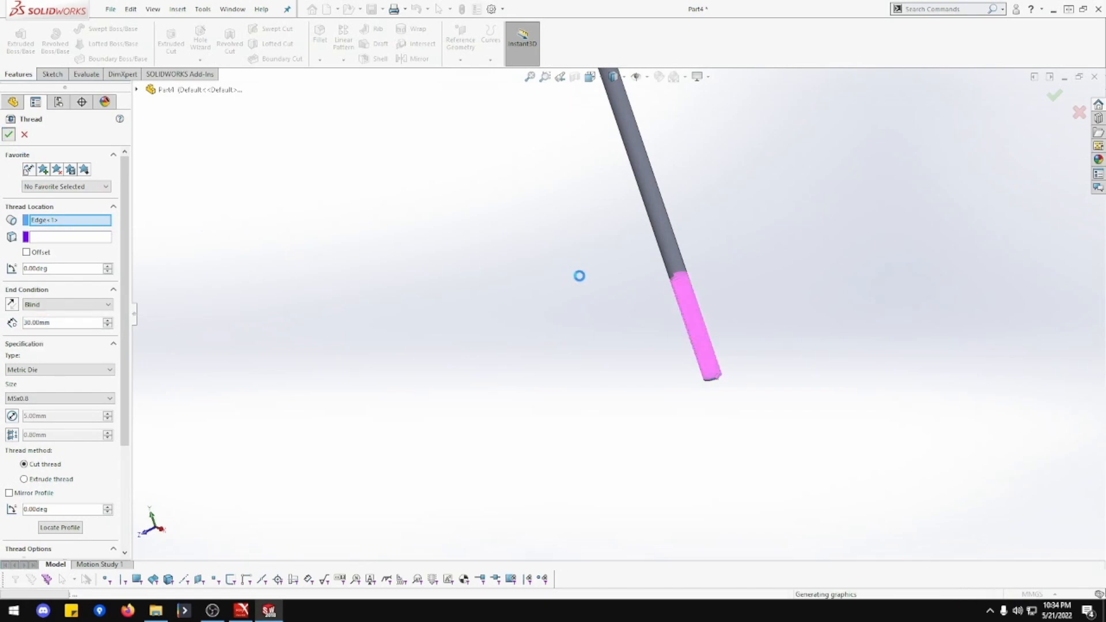
{"action": "middle_click_drag", "start_coordinate": [580, 280], "coordinate": [502, 210]}
{"action": "left_click", "coordinate": [530, 76]}
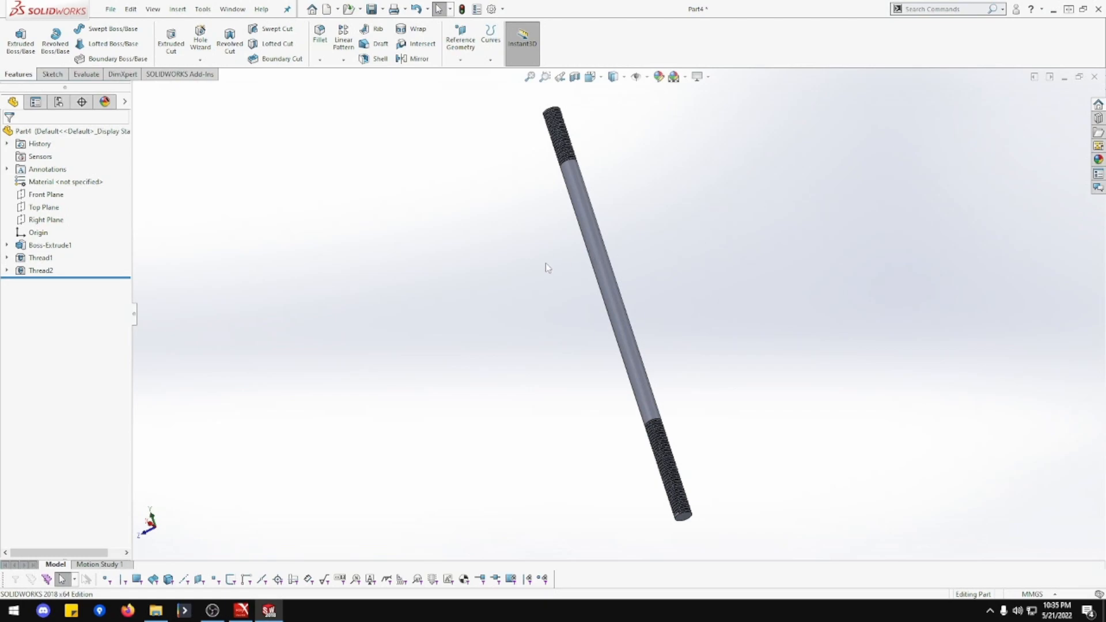
Save the part as 1-29 in the YT Series 001 folder, rebuilding the document before saving
{"action": "key", "text": "ctrl+s"}
{"action": "type", "text": "1-29"}
{"action": "key", "text": "BackSpace"}
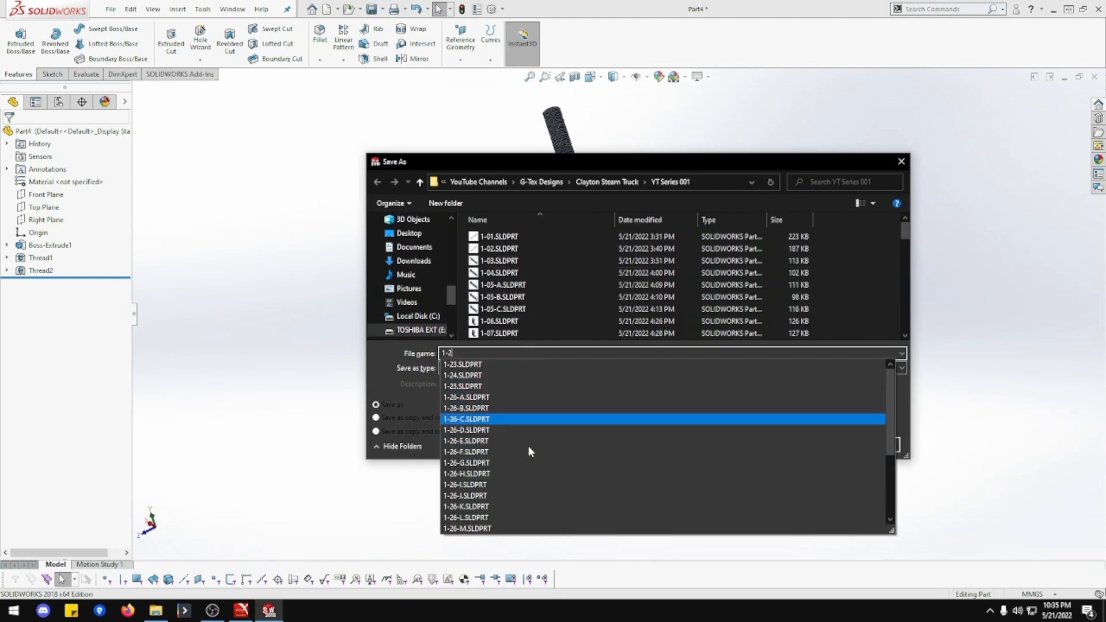
{"action": "scroll", "coordinate": [522, 458], "scroll_direction": "down", "scroll_amount": 5}
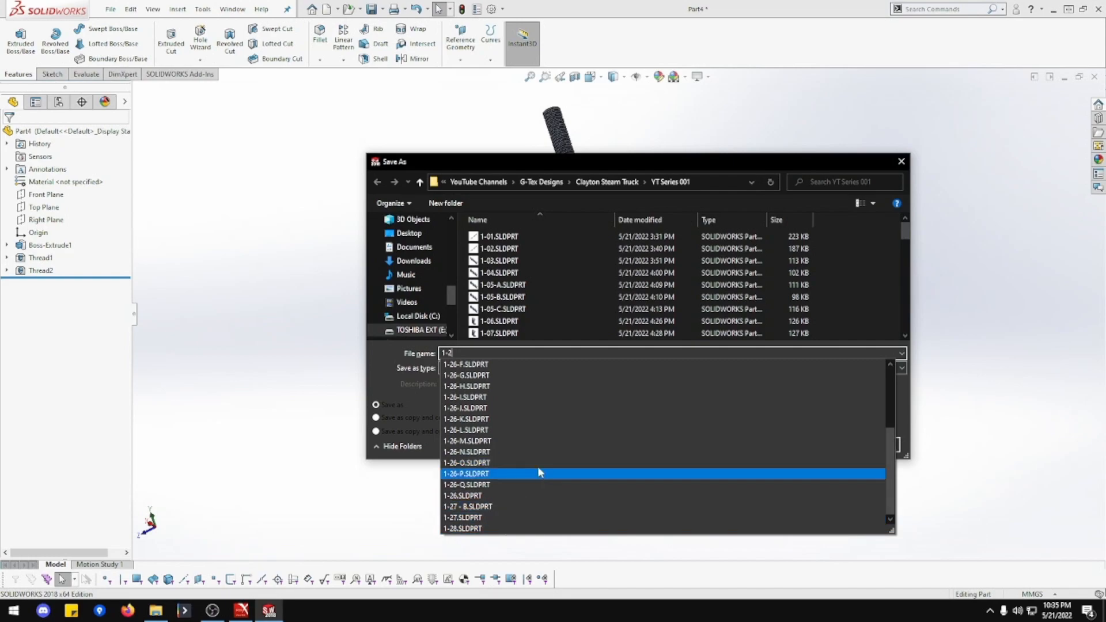
{"action": "left_click", "coordinate": [547, 462]}
{"action": "key", "text": "Return"}
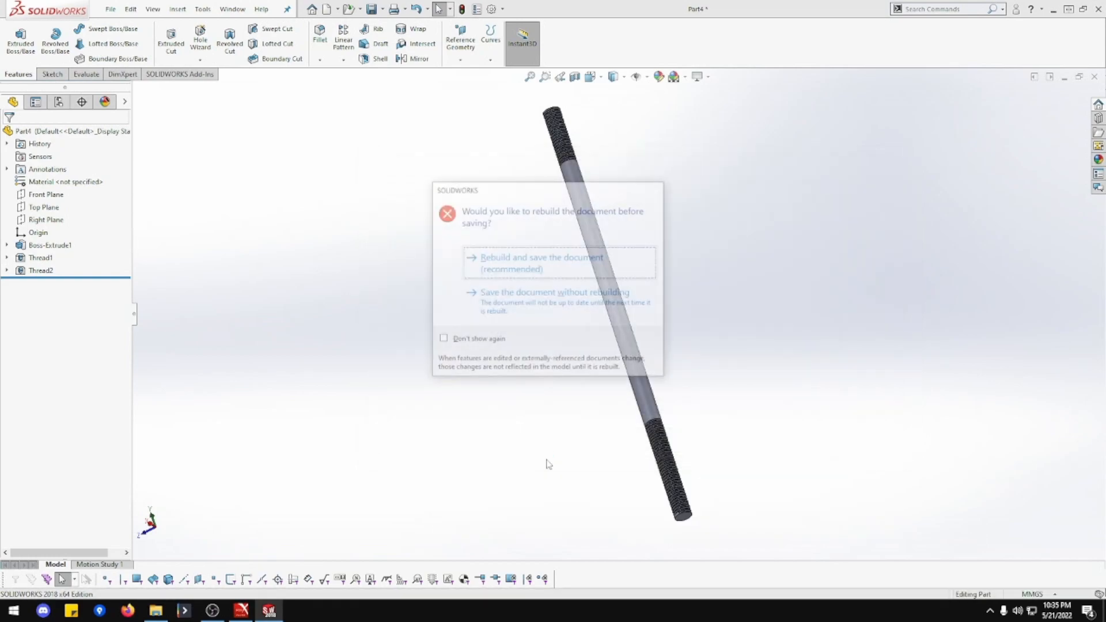
{"action": "left_click", "coordinate": [544, 270]}
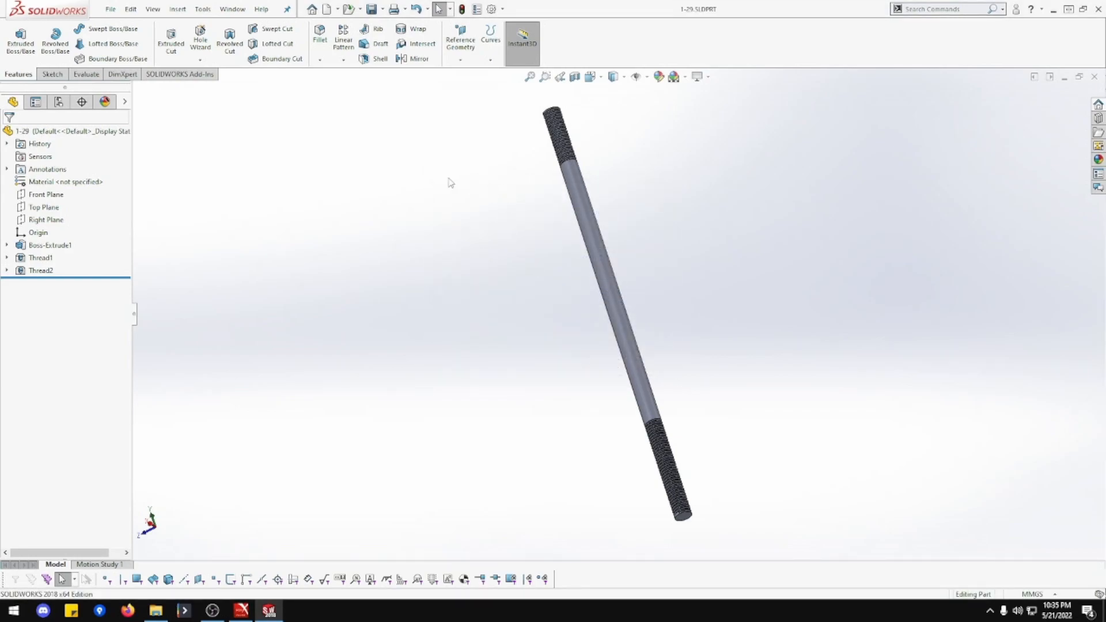
{"action": "middle_click_drag", "start_coordinate": [529, 359], "coordinate": [616, 441]}
{"action": "middle_click_drag", "start_coordinate": [608, 469], "coordinate": [604, 414]}
{"action": "key", "text": "Escape"}
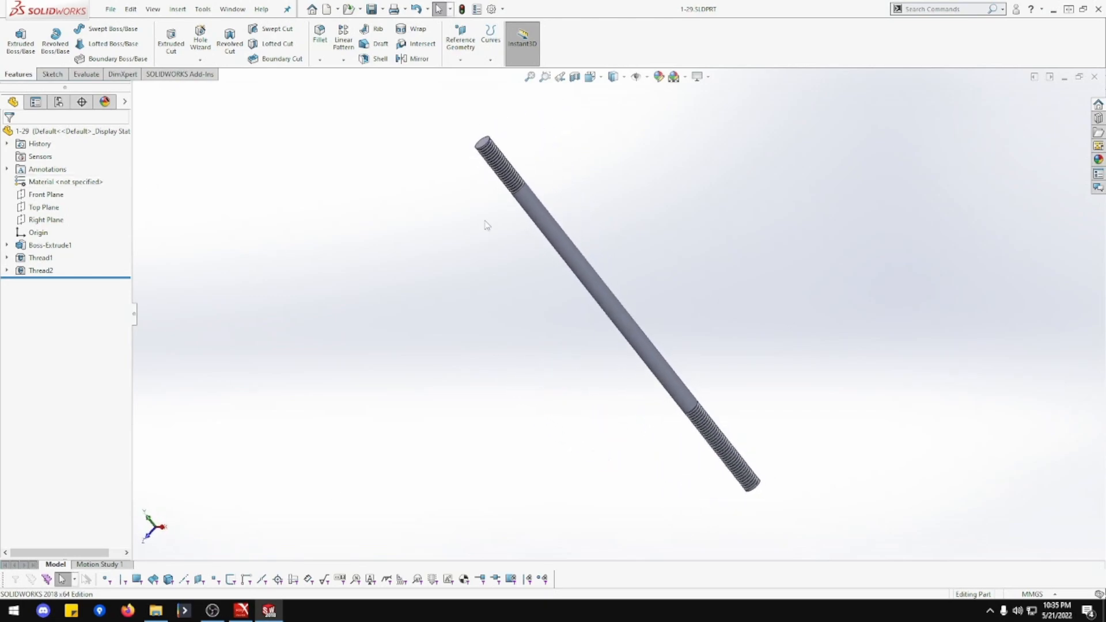